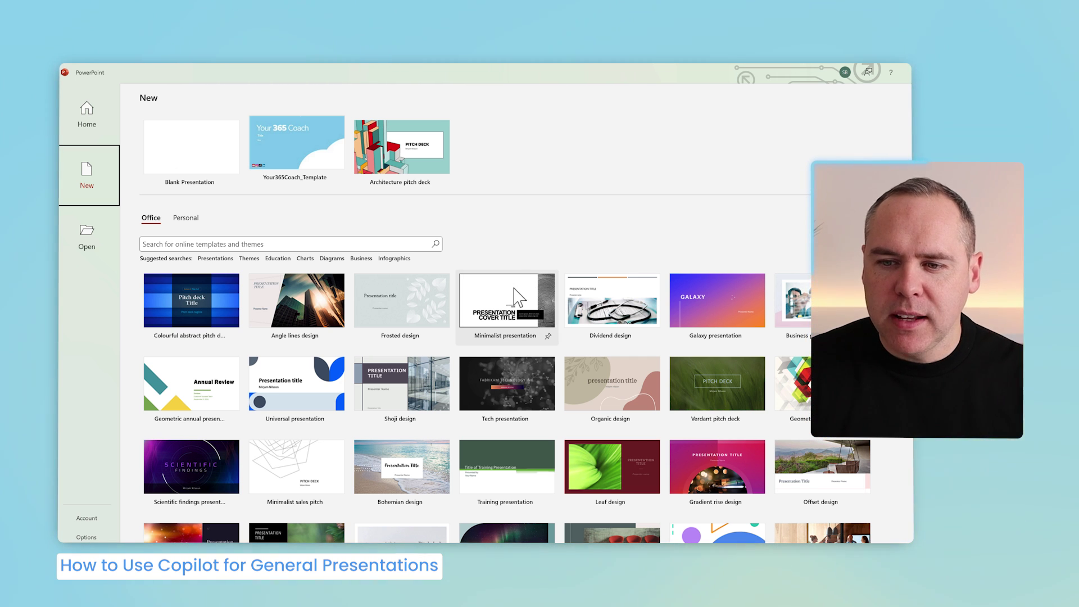
- Open a new deck from the Minimalist presentation template and bring up Copilot's creation options
click(513, 288)
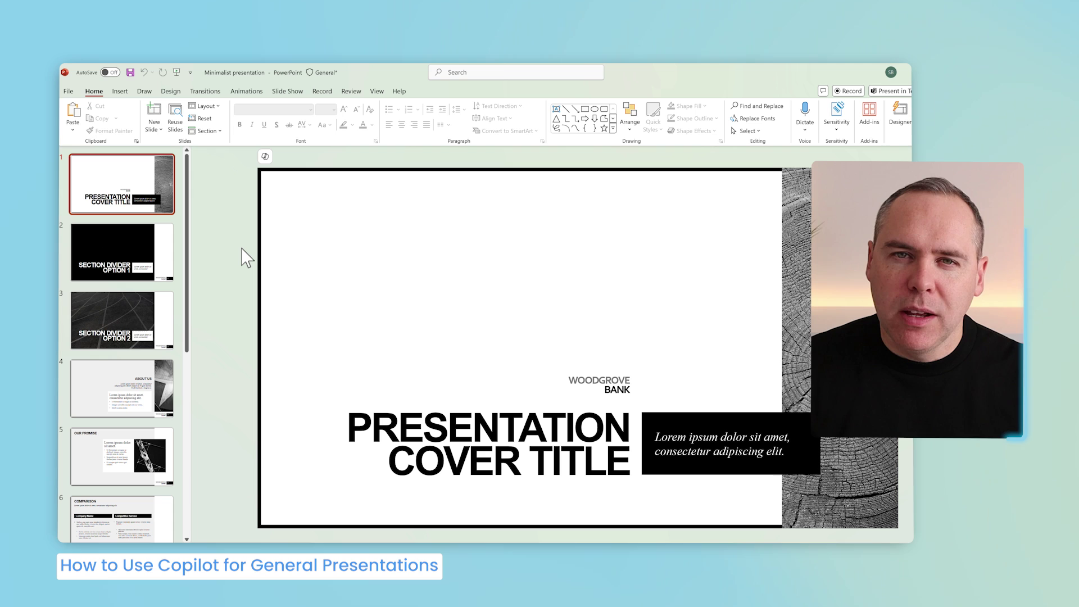
click(265, 156)
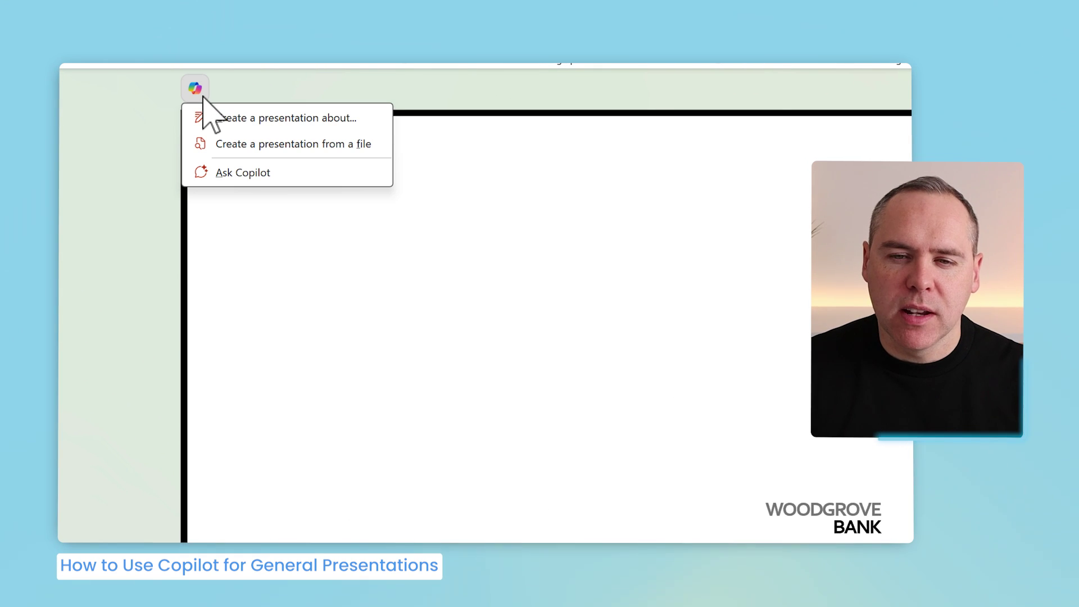
- Ask Copilot for a British-English deck on AI in professional services companies, covering AI basics
click(245, 125)
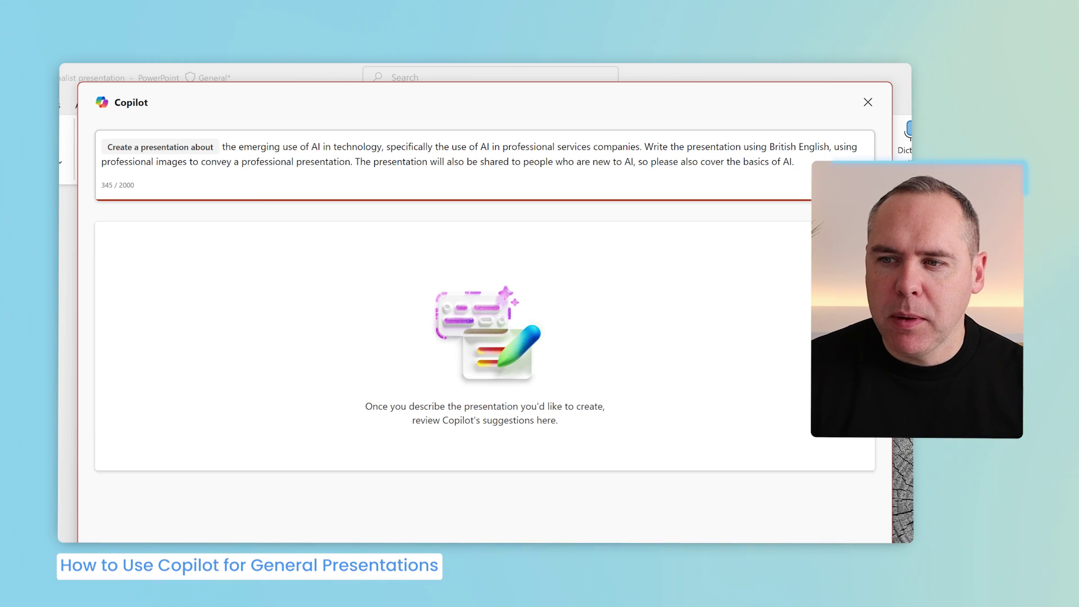
key(Return)
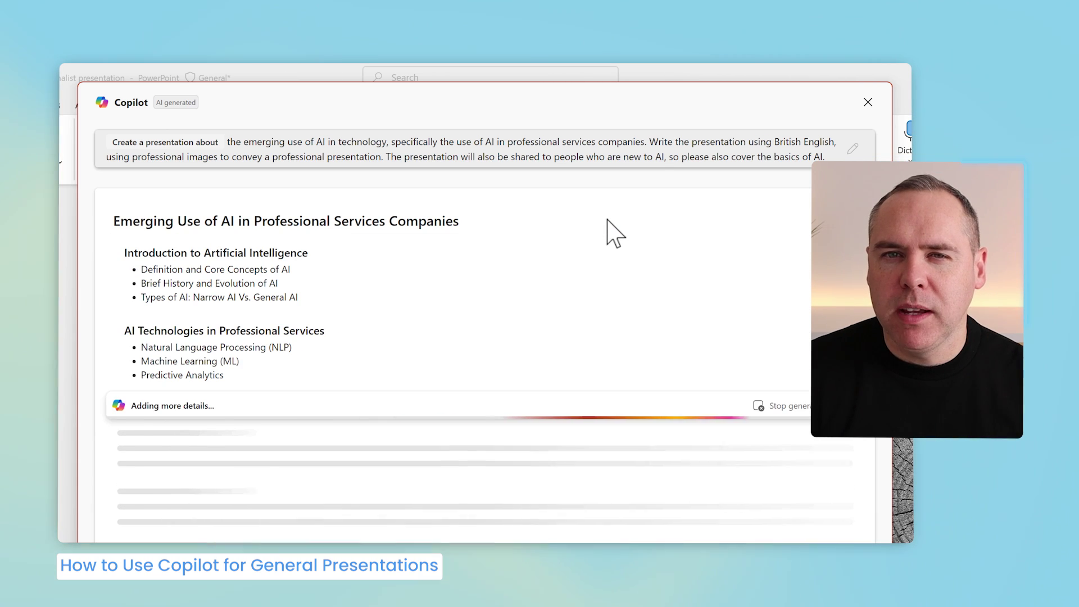
- Review the 'Emerging Use of AI in Professional Services Companies' outline and generate the slides
scroll(453, 359, down, 1)
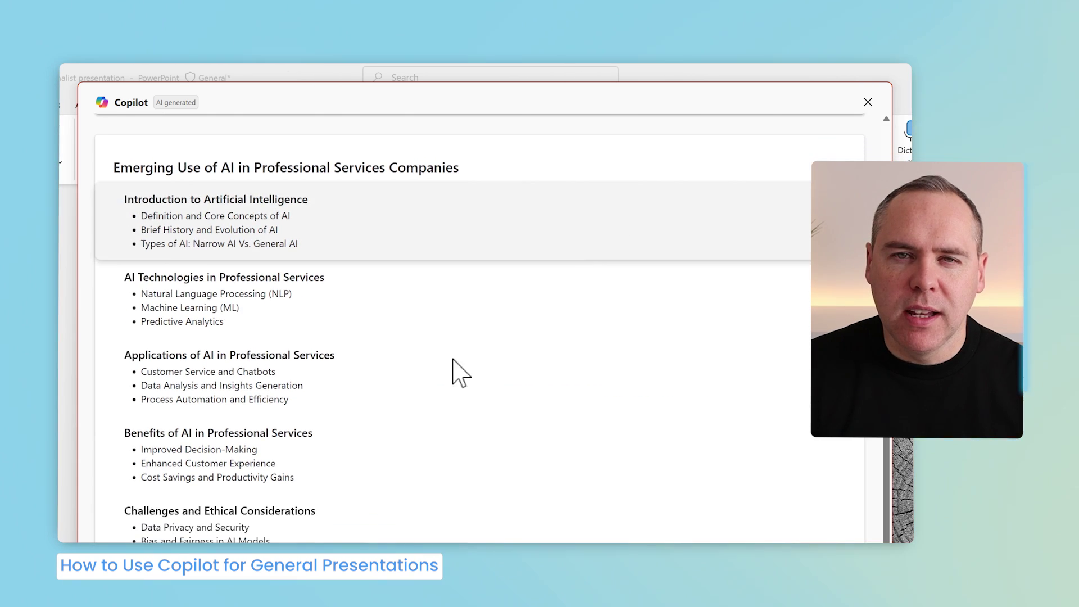
scroll(453, 359, up, 1)
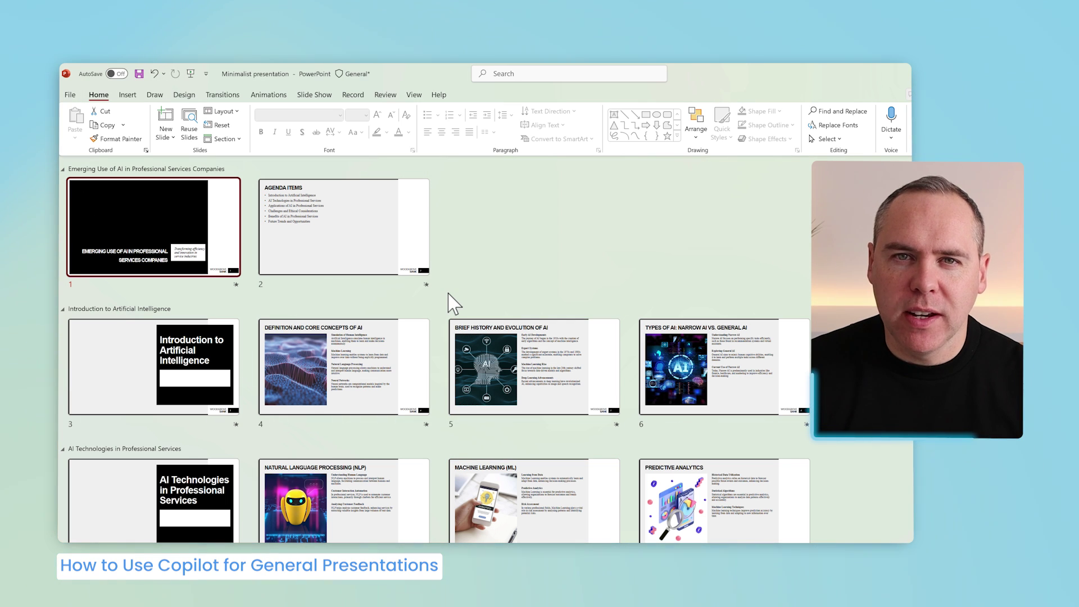
- Scan the generated slides in the sorter, then switch back to Normal view
scroll(357, 372, down, 8)
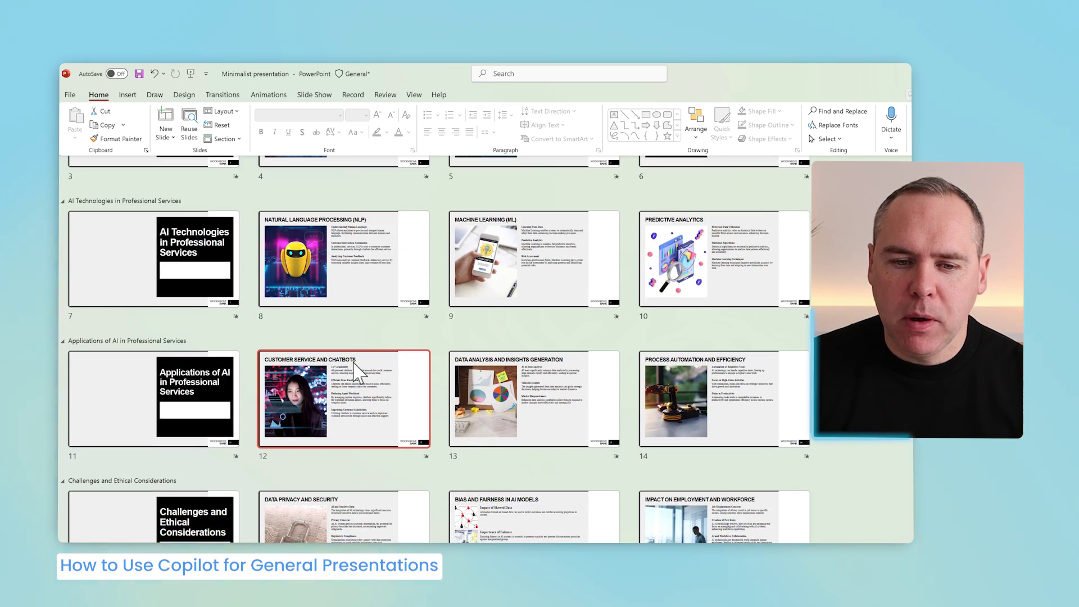
scroll(357, 371, down, 3)
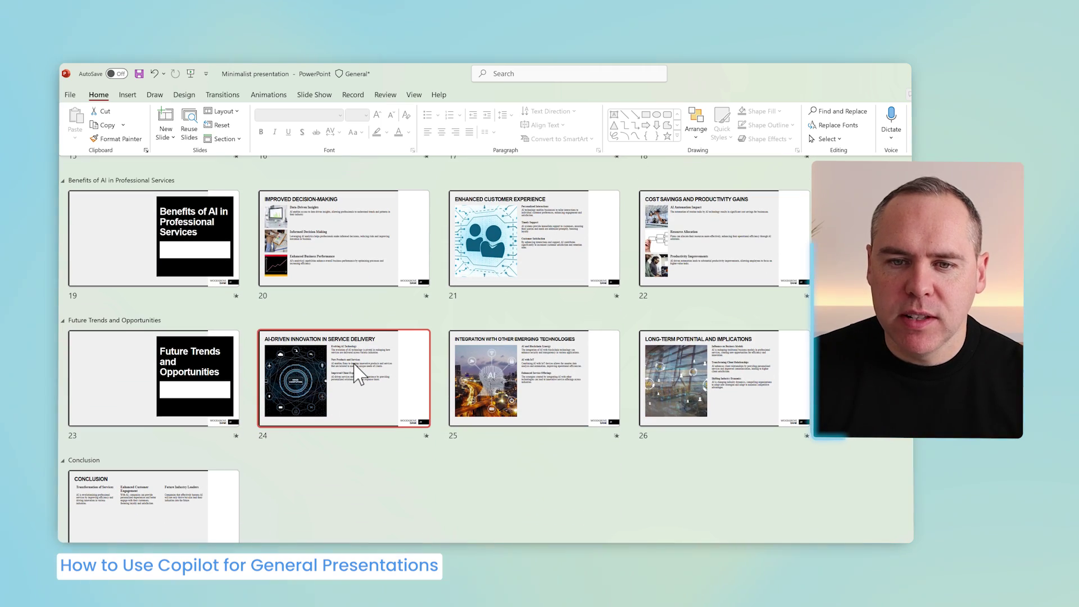
scroll(357, 373, up, 7)
scroll(359, 374, up, 5)
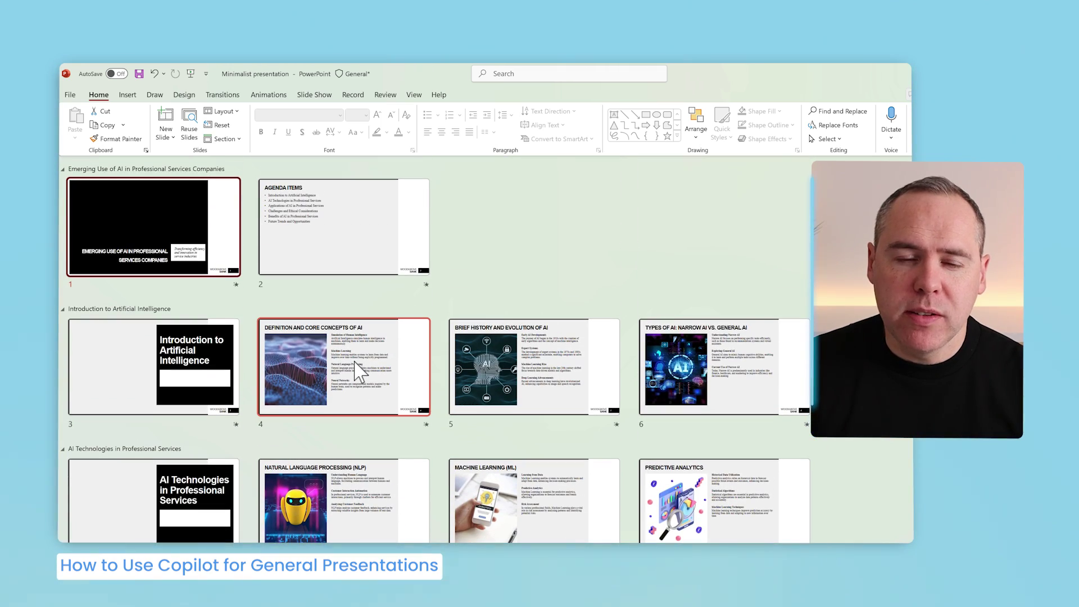
click(415, 95)
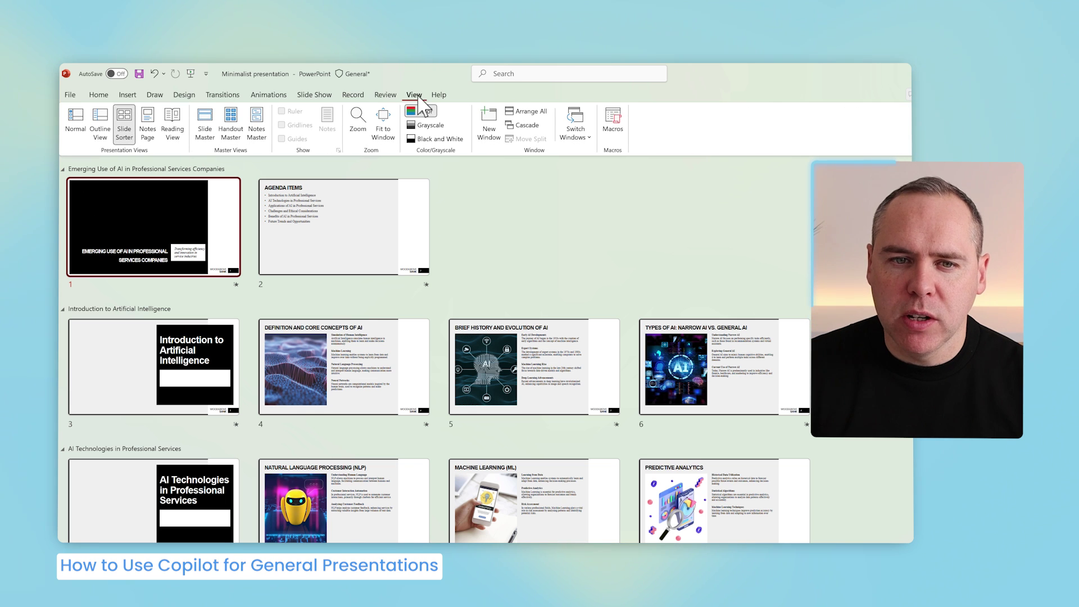
click(78, 126)
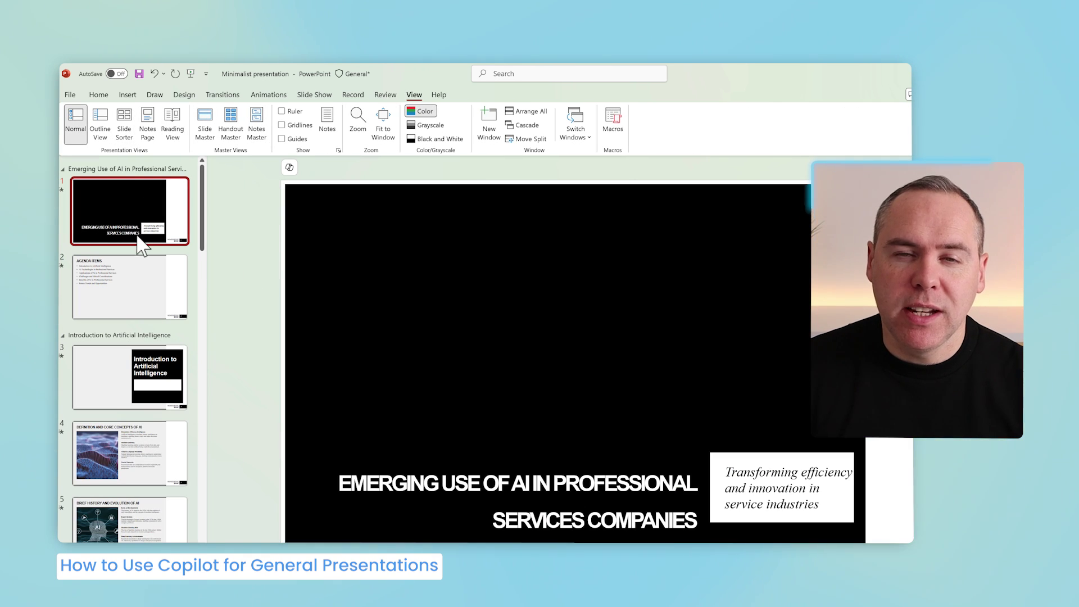
- Step from the Agenda slide through Introduction to AI, Definition and History slides
click(135, 294)
click(141, 385)
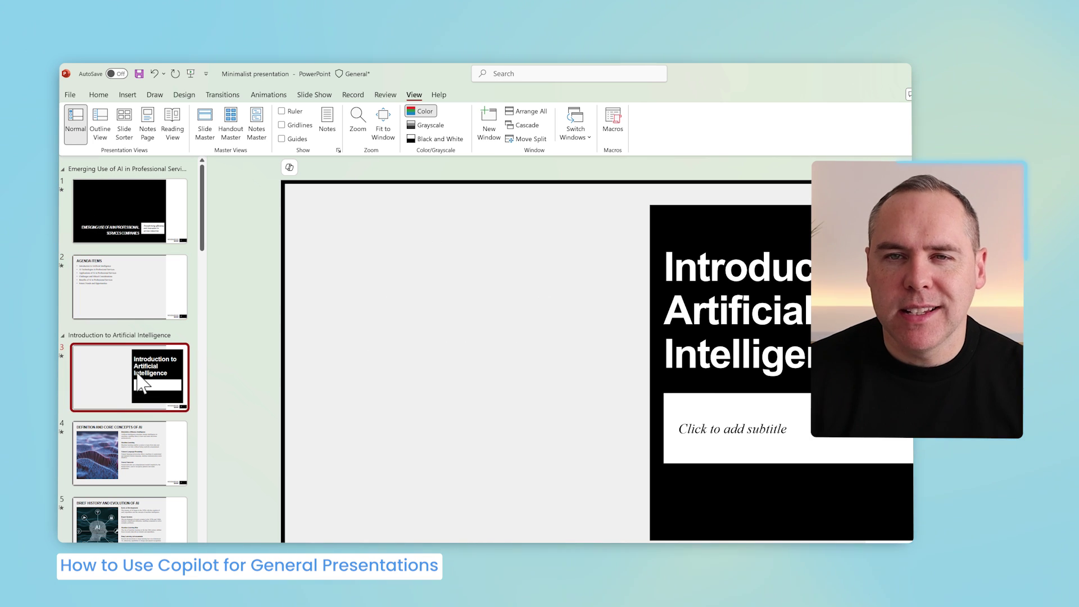
key(Down)
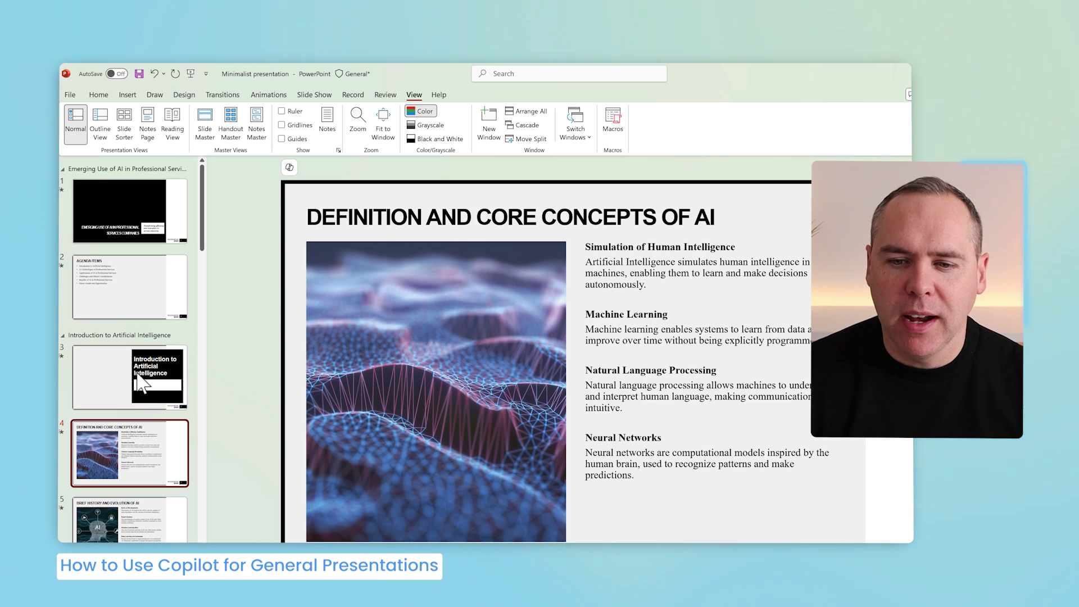
key(Down)
key(Down)
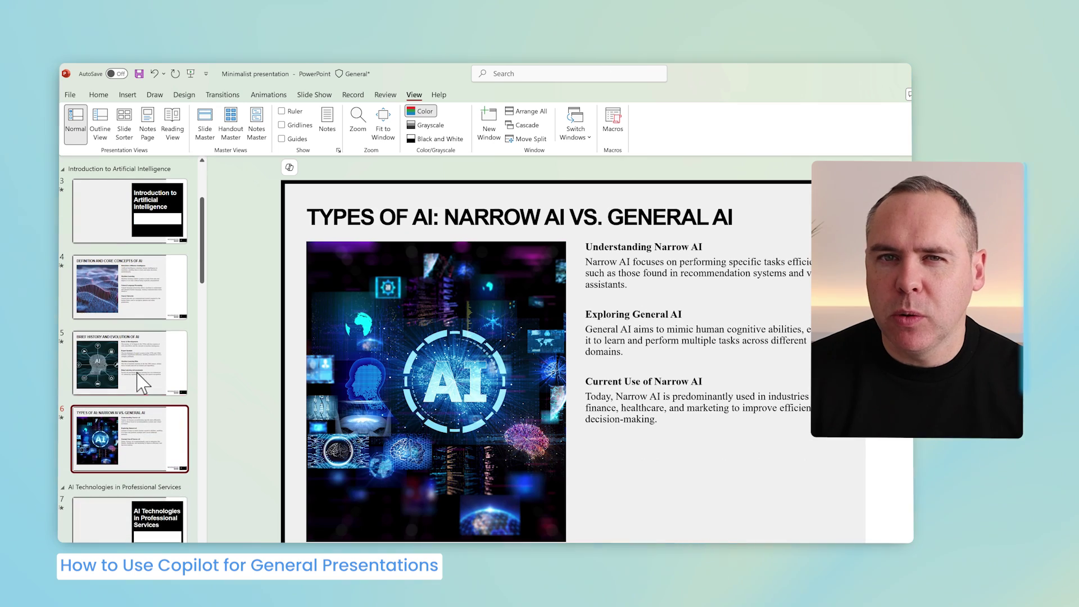
key(Down)
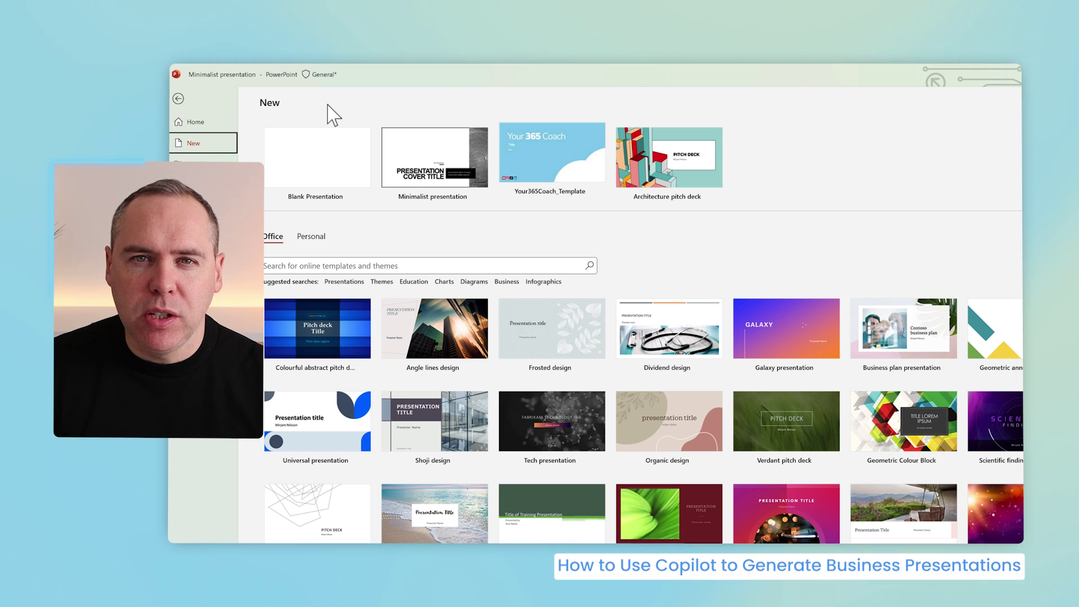
- Open a blank presentation and set Copilot to create a presentation from a file
click(348, 174)
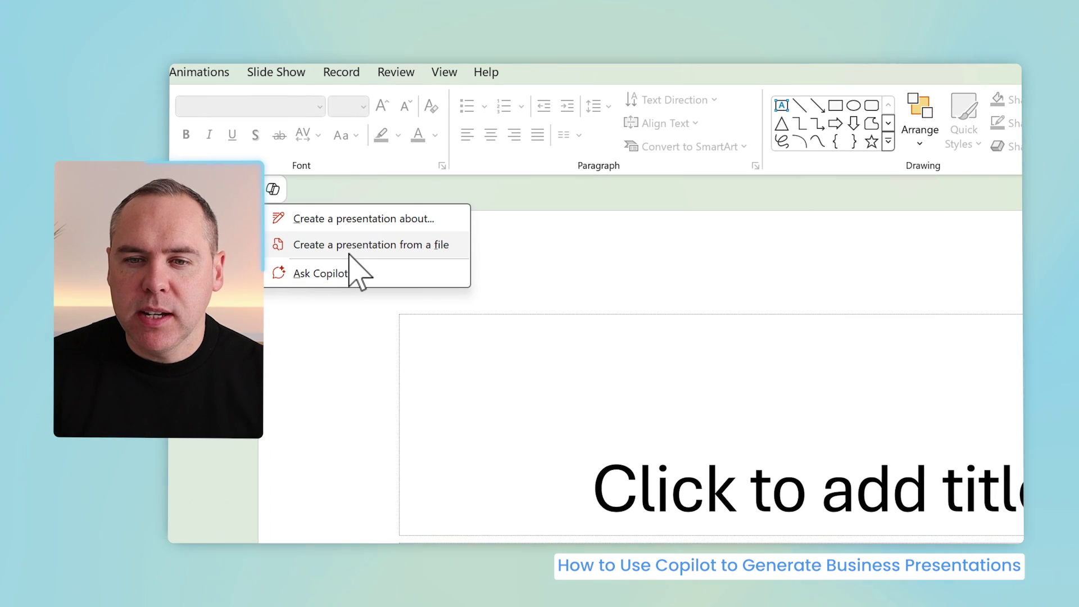
click(349, 254)
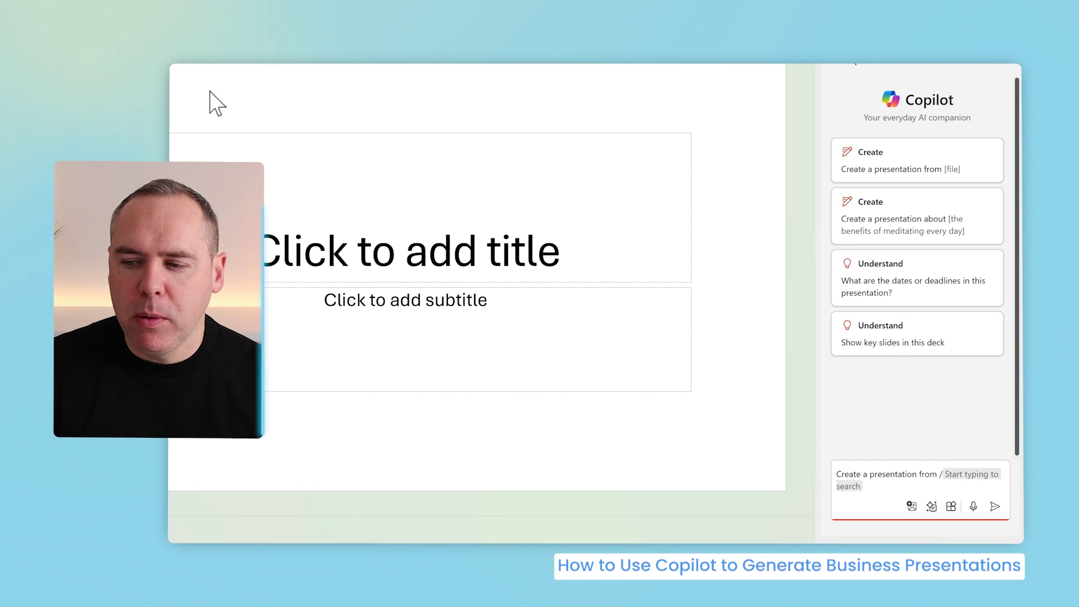
- Attach 'Project Specification for Project GreenSpace.docx' from the Files list as Copilot's source
click(952, 474)
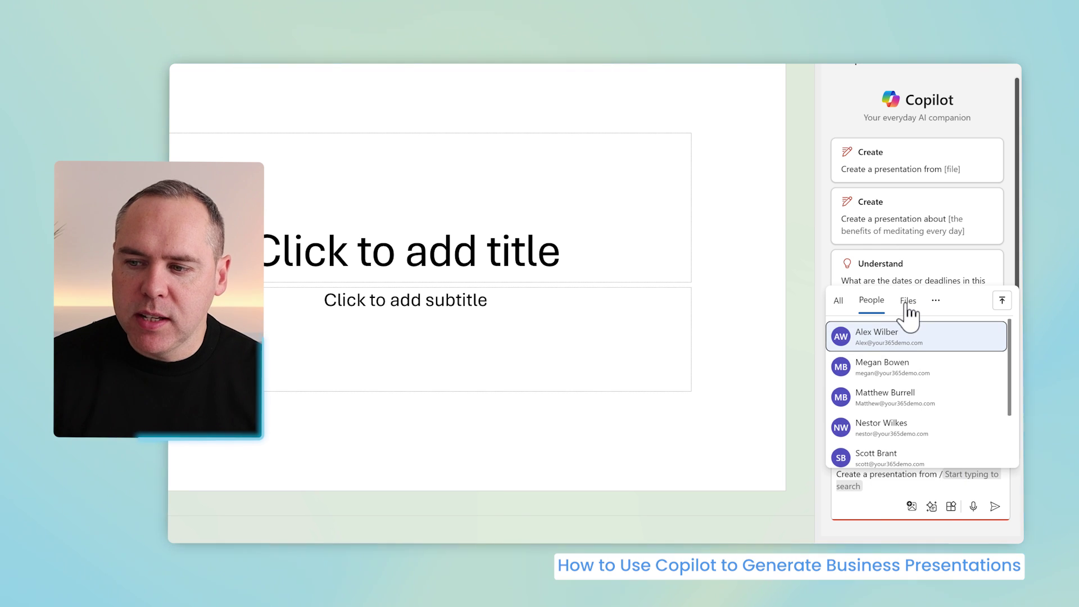
click(906, 301)
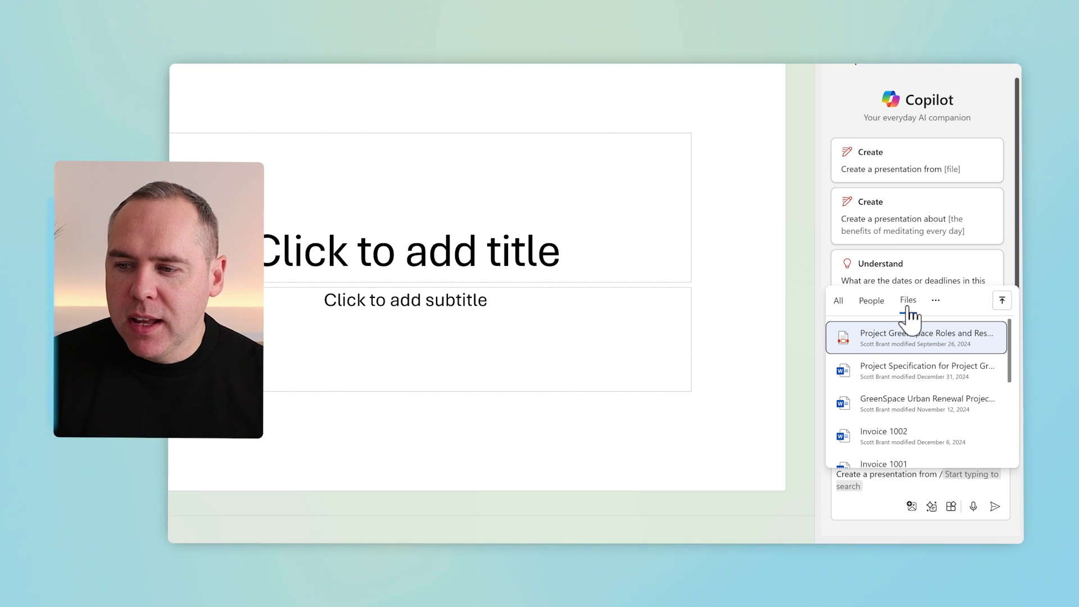
click(893, 371)
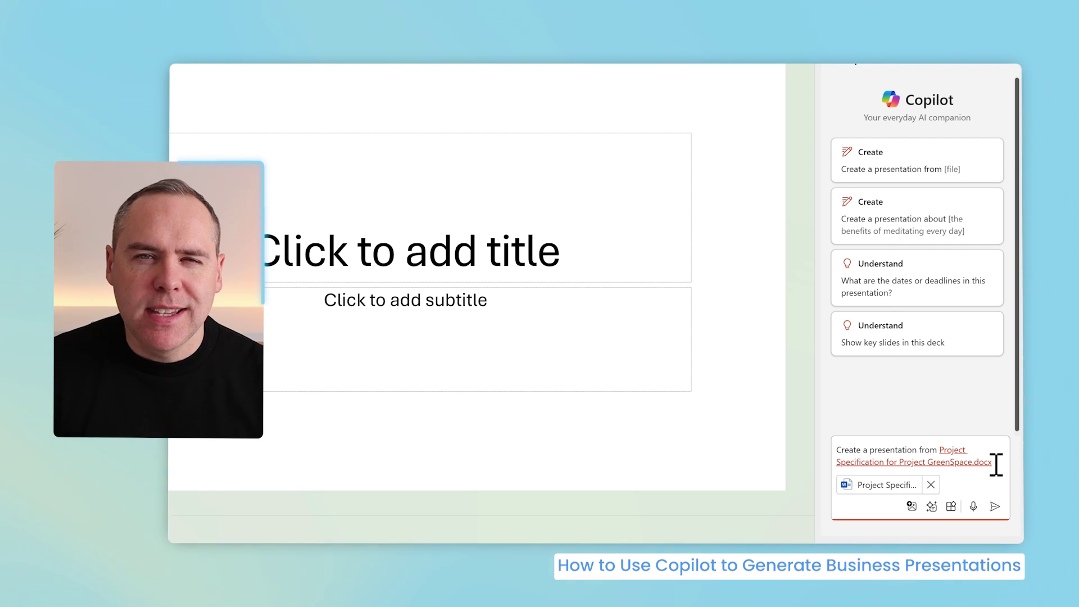
- Generate the GreenSpace deck and scroll through it to the Intended Timescales slide
click(994, 506)
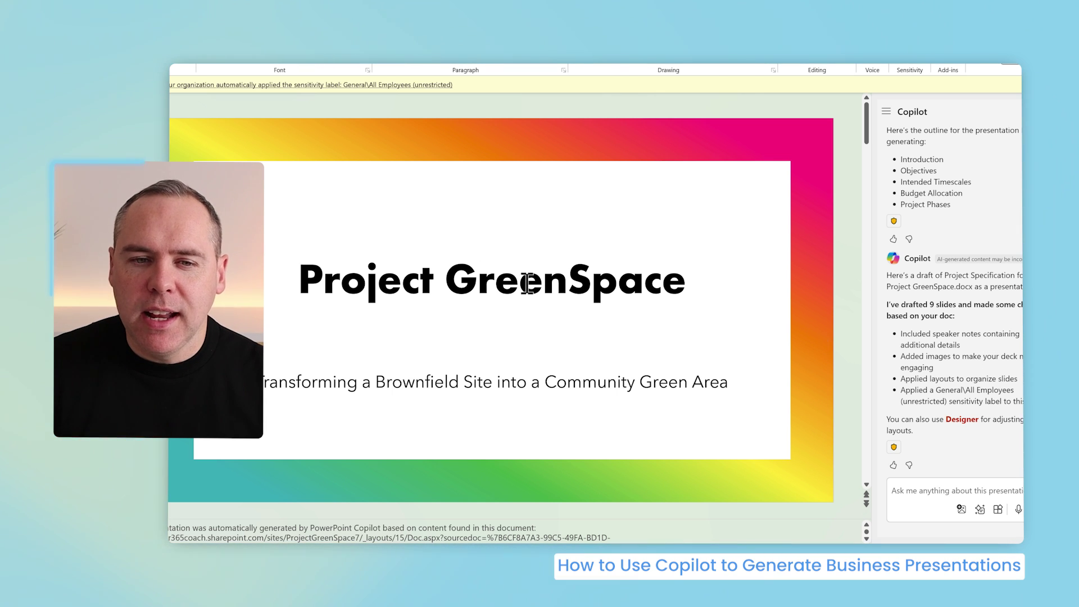
scroll(491, 281, down, 1)
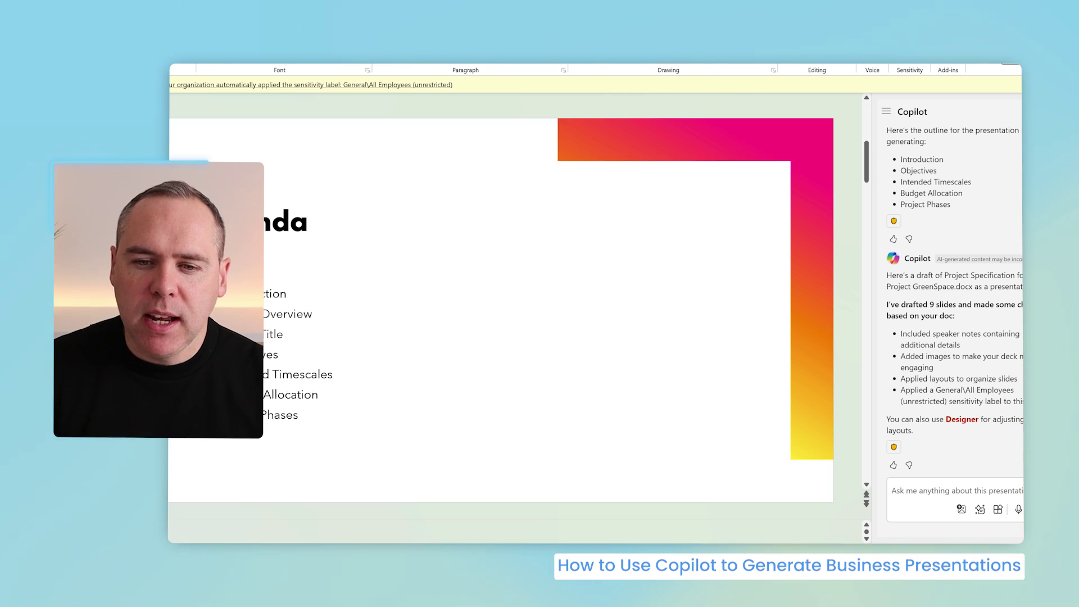
scroll(500, 309, down, 1)
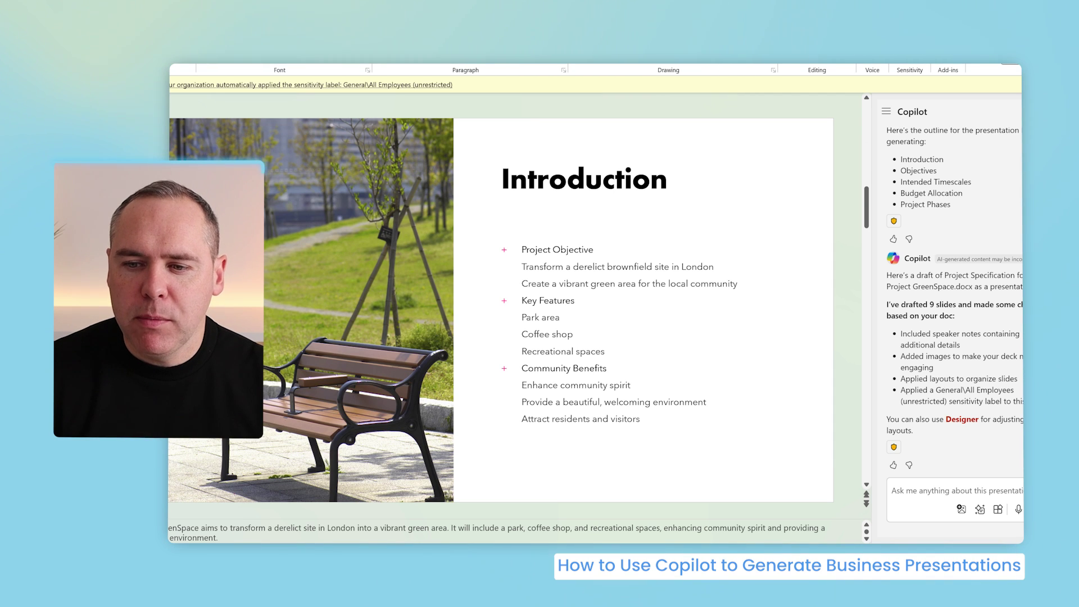
scroll(500, 309, down, 1)
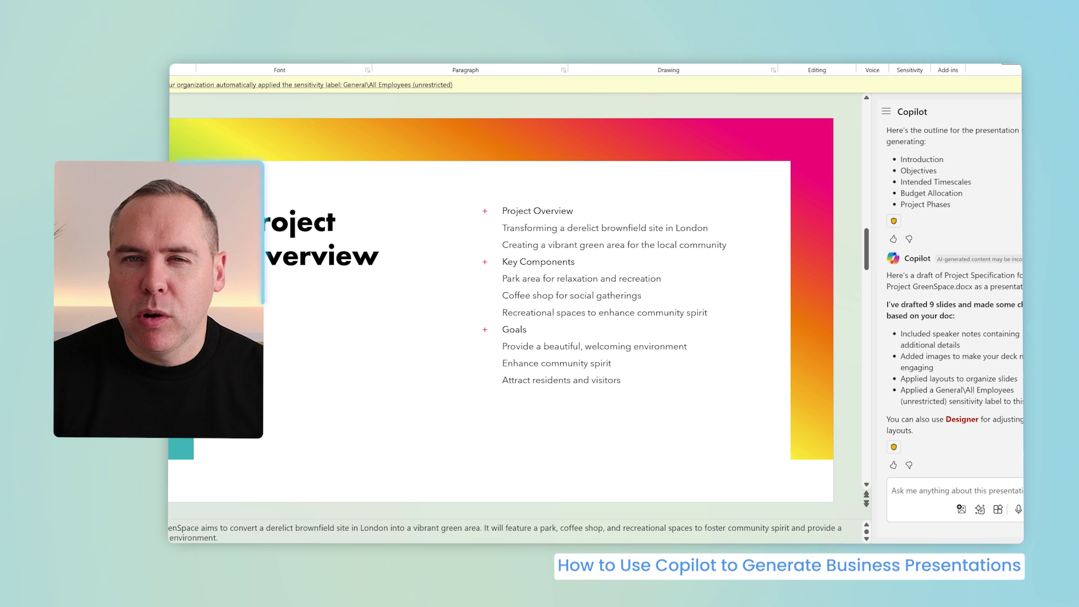
scroll(500, 308, down, 1)
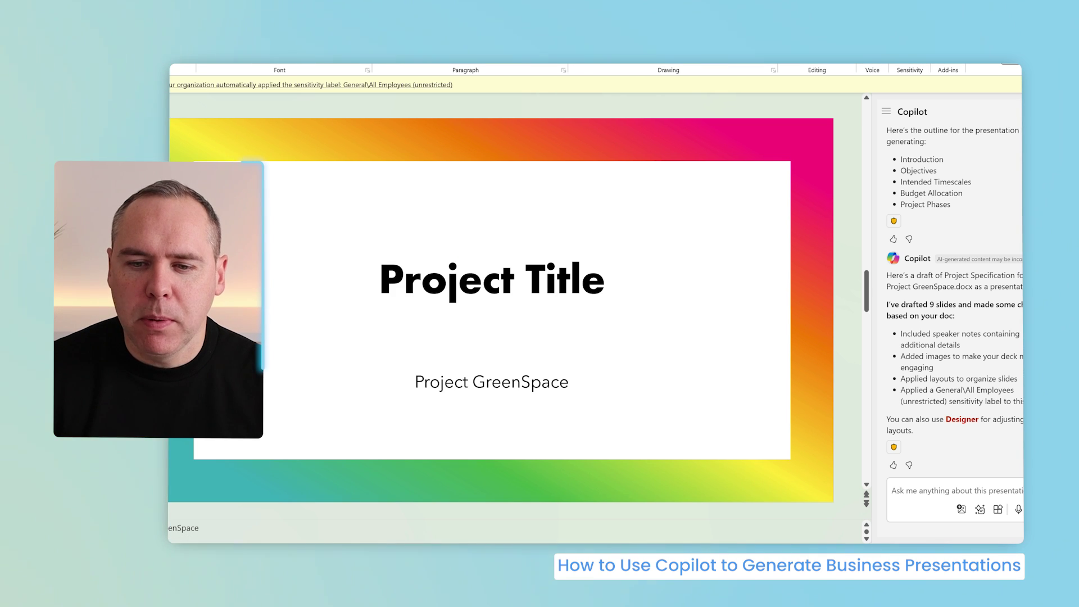
scroll(500, 309, down, 1)
scroll(500, 309, down, 1)
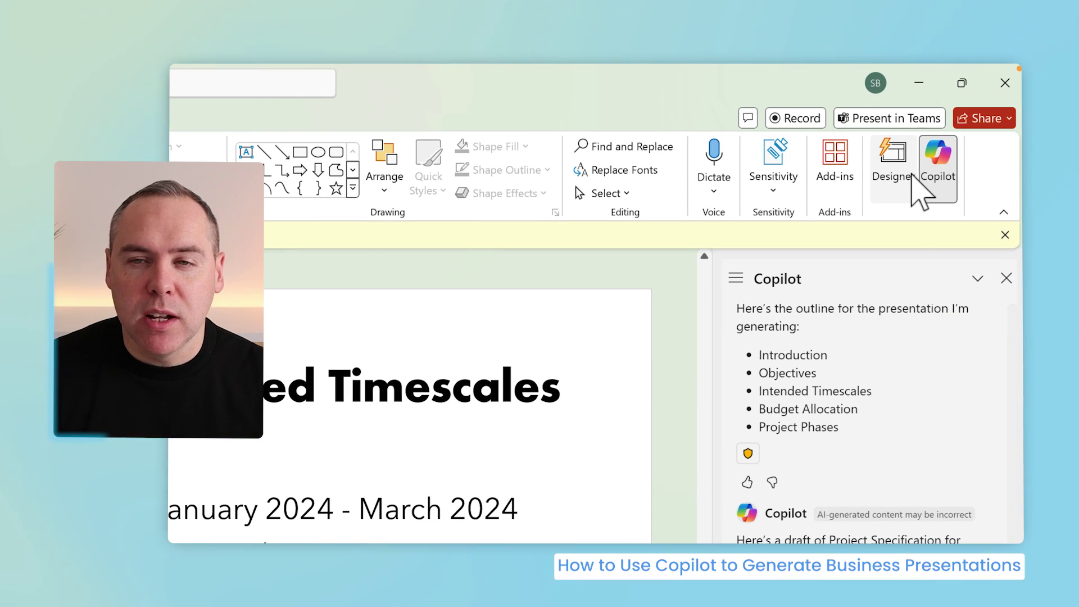
- Open Designer ideas for the Intended Timescales slide
click(910, 175)
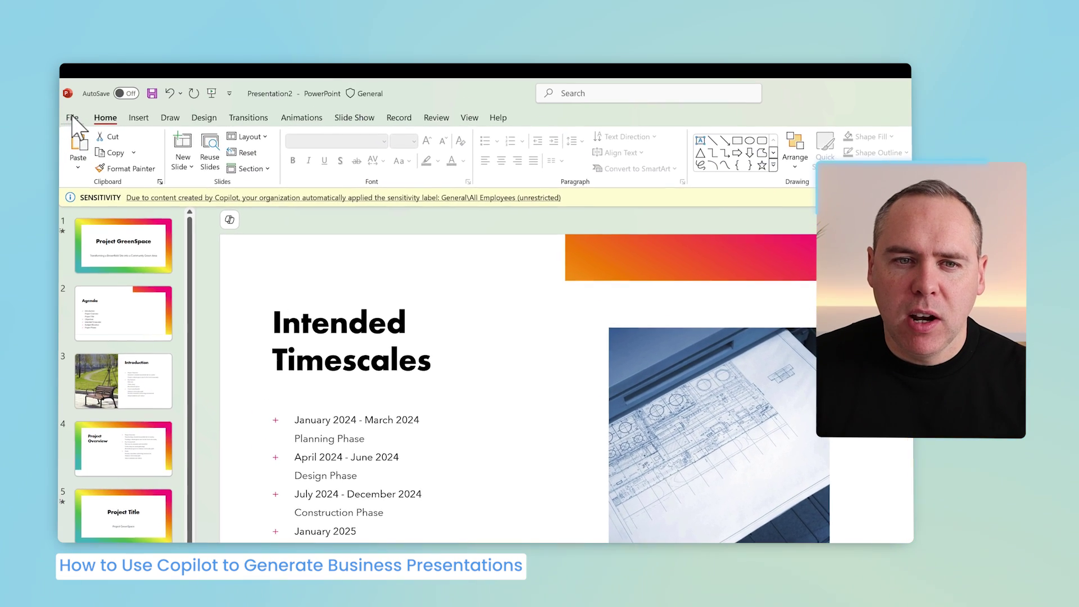
- Create a new presentation from the personal Your365Coach_Template
click(72, 118)
click(108, 179)
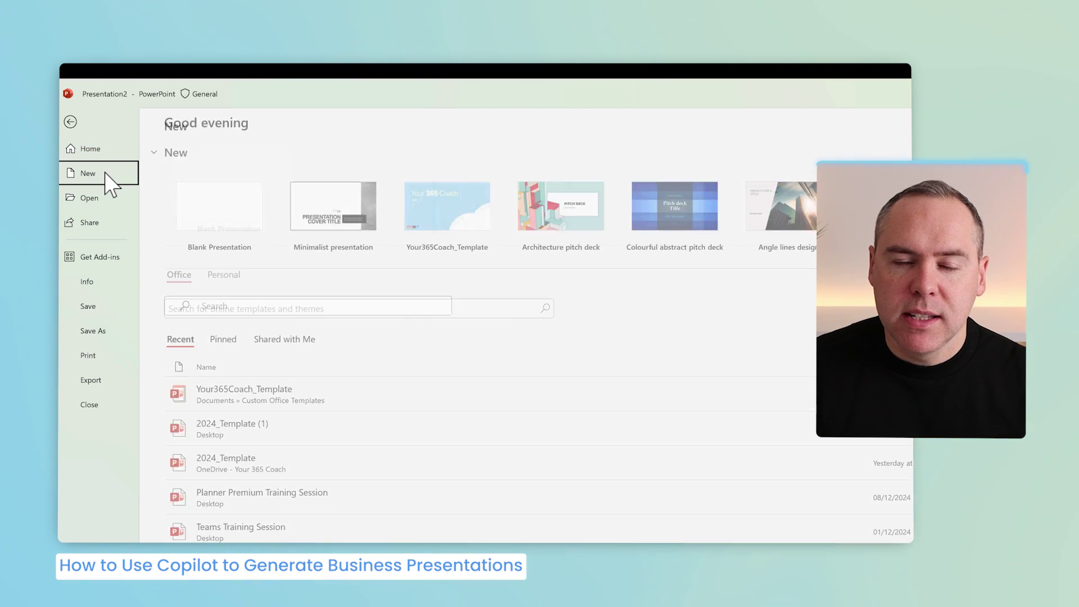
click(235, 282)
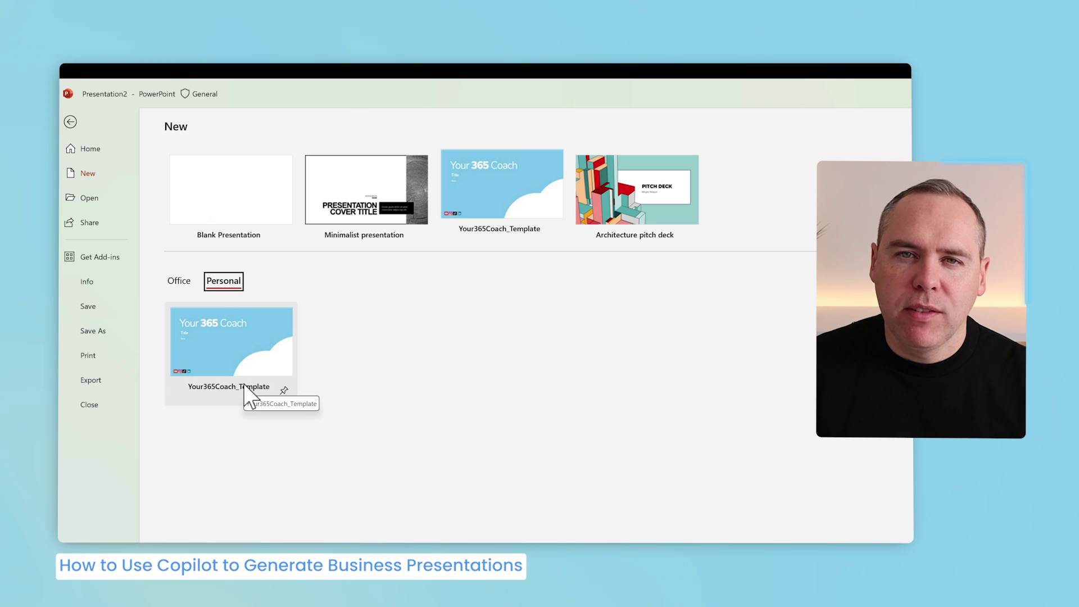
click(244, 388)
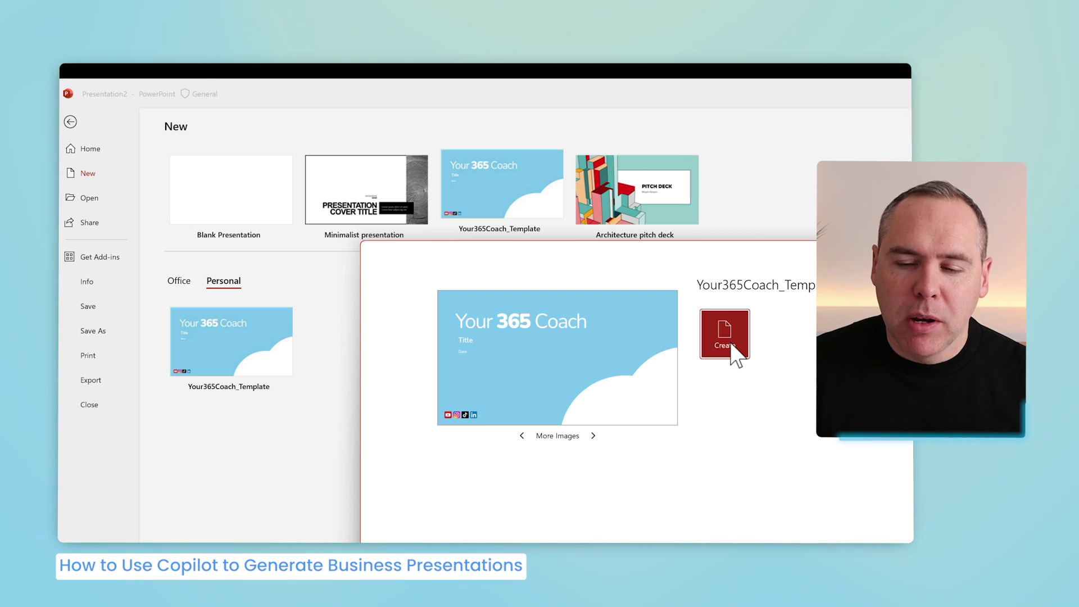
click(731, 344)
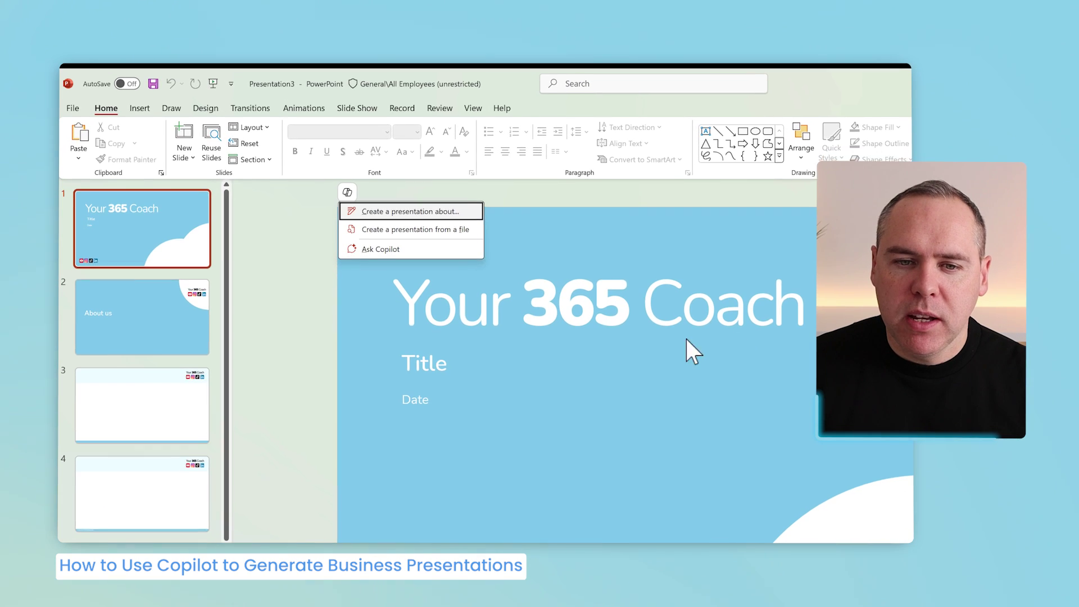
- Dismiss Copilot suggestions, browse the About us and later slides, then return to slide 1
key(Escape)
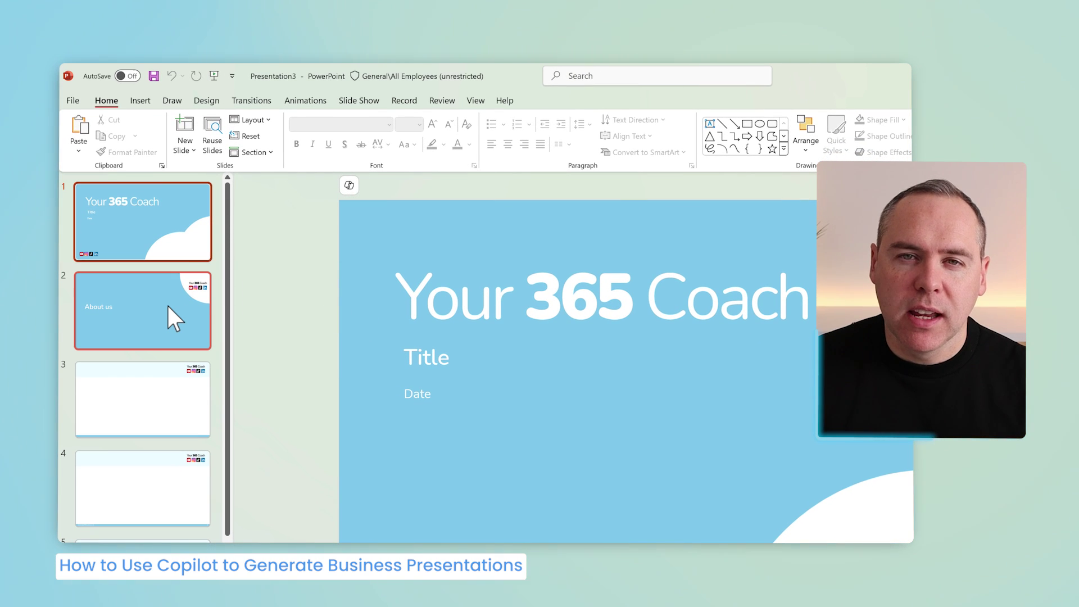
click(168, 307)
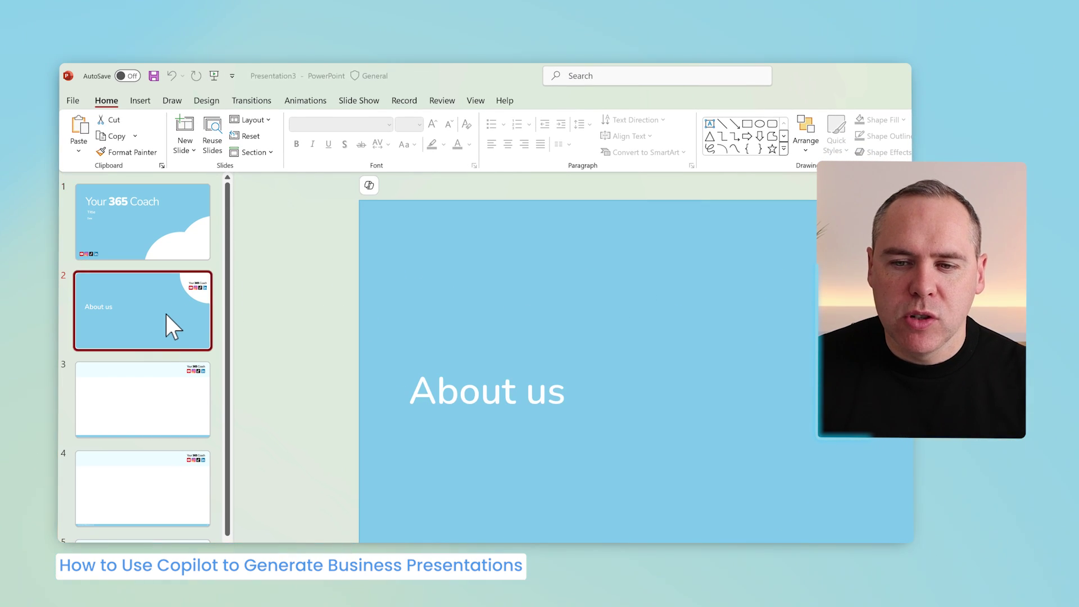
click(149, 508)
key(Down)
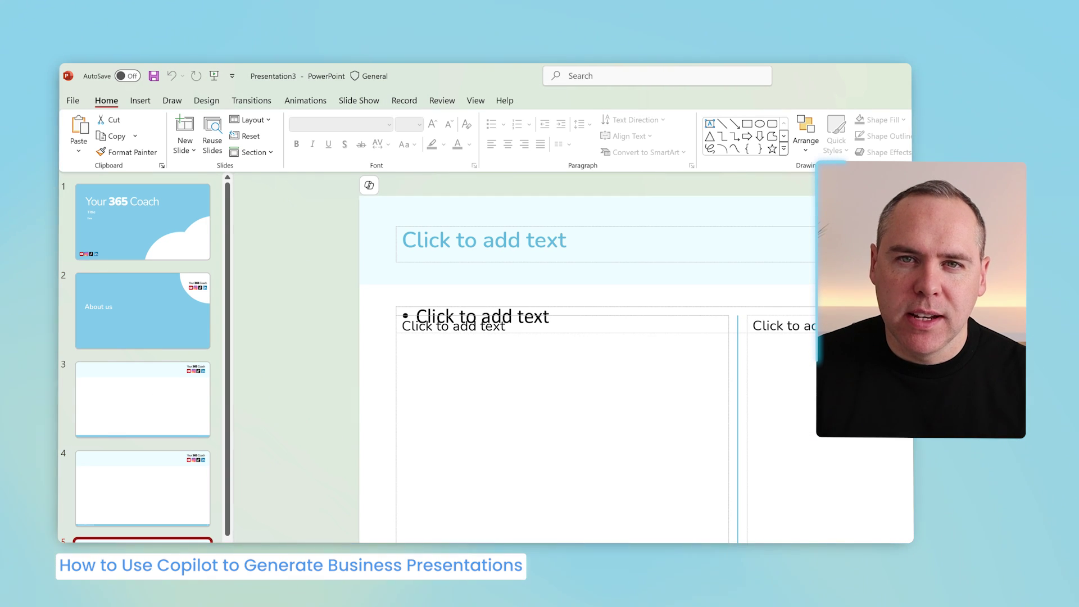
click(144, 214)
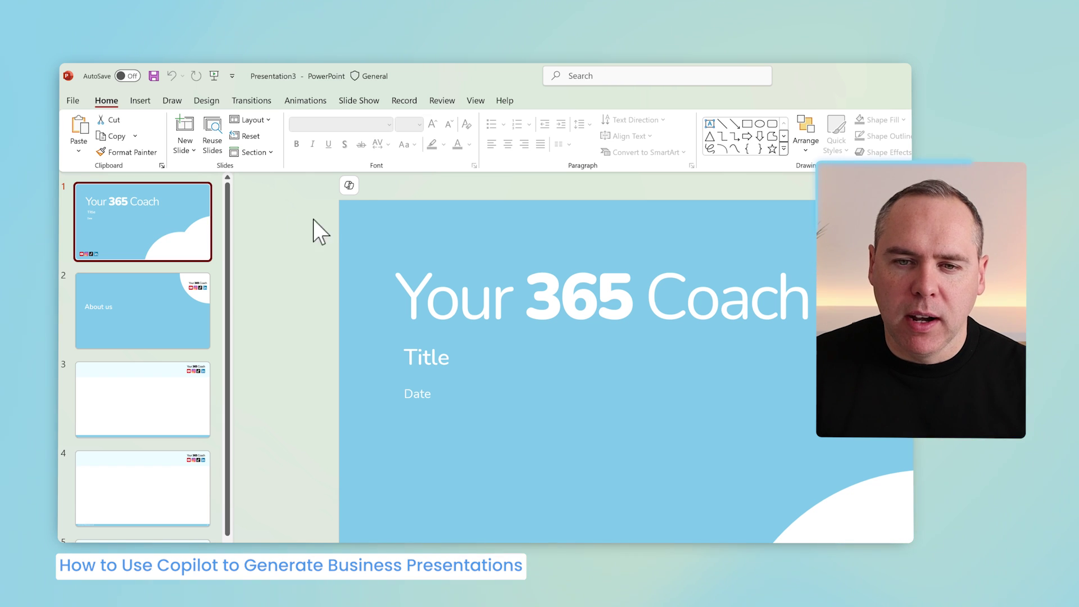
- Start Copilot's 'Create a presentation from a file' in the Your 365 Coach template
click(350, 187)
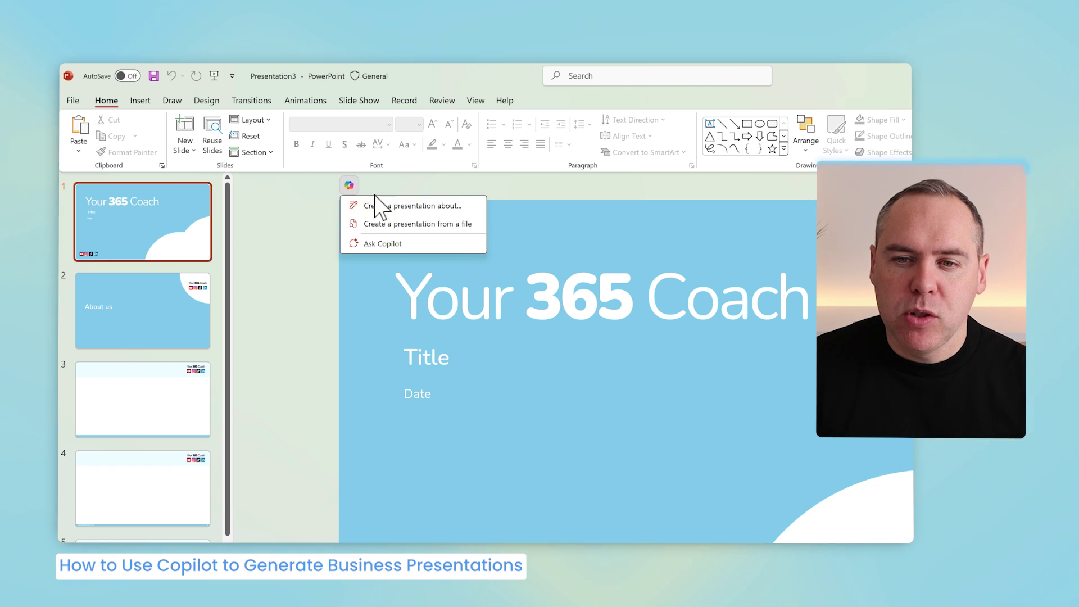
click(409, 224)
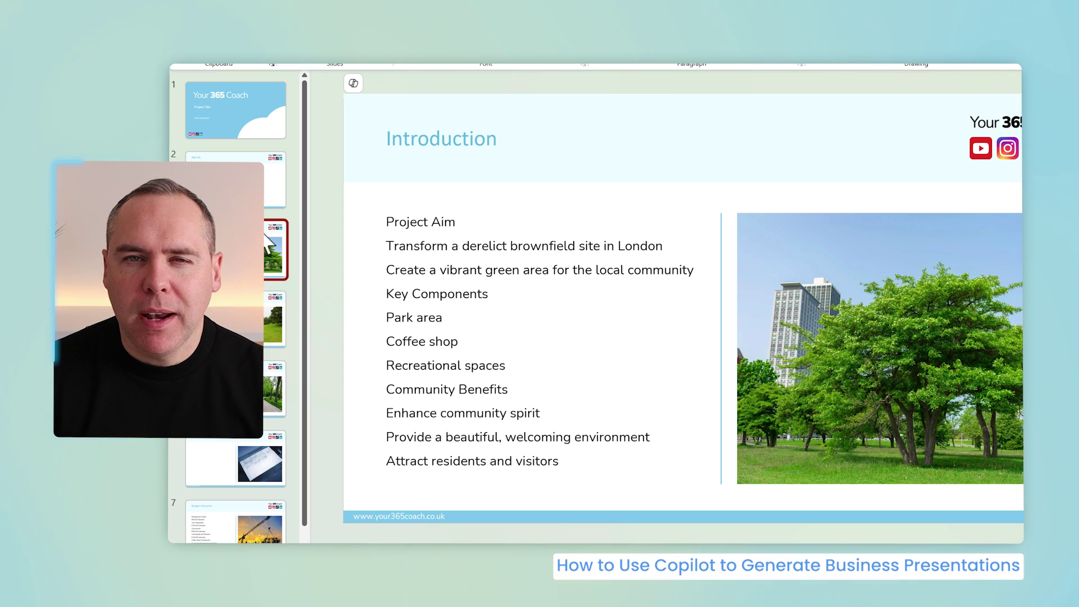
- Step down the thumbnails to slide 5, the Objectives slide with its tree-lined path photo
key(Down)
key(Down)
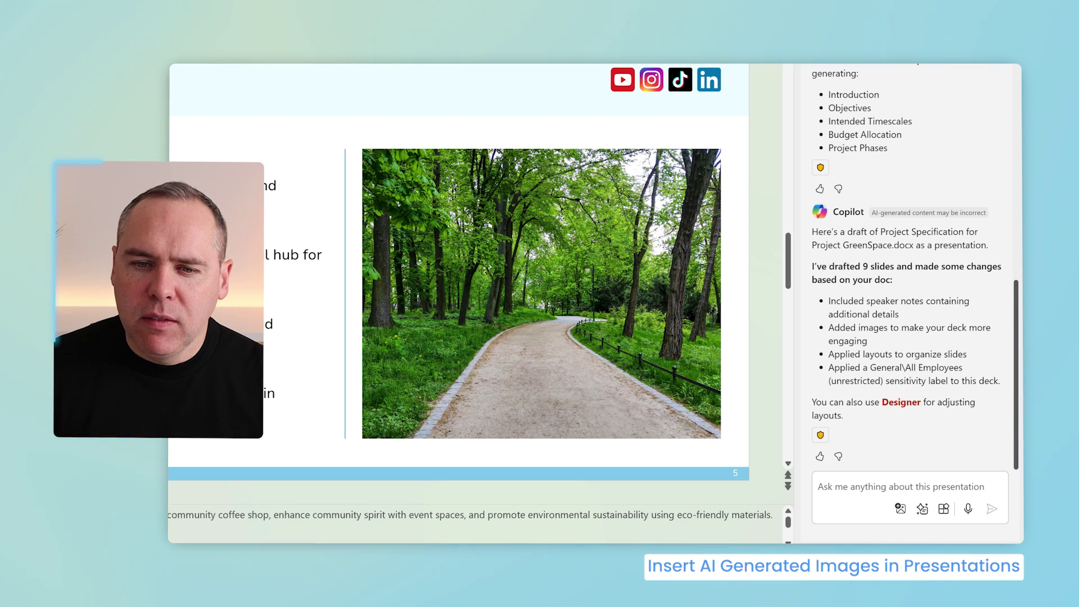
- With the slide 5 photo selected, ask Copilot for sunny green forest images with people walking a path
click(578, 213)
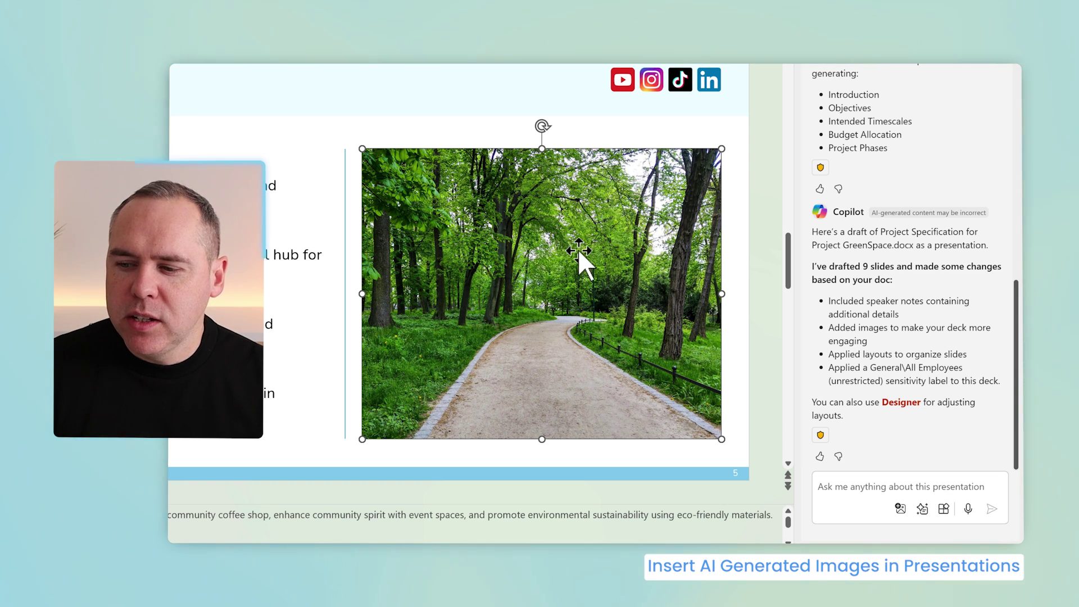
click(862, 484)
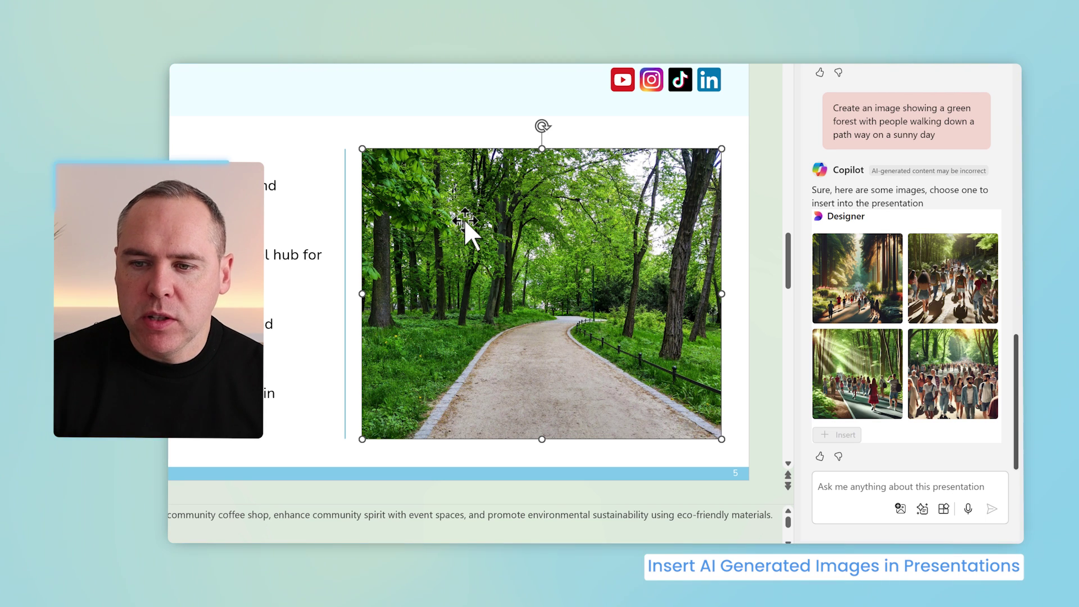
- Replace the old photo with the third Designer forest image, shrunk to sit beside the four goals
key(Delete)
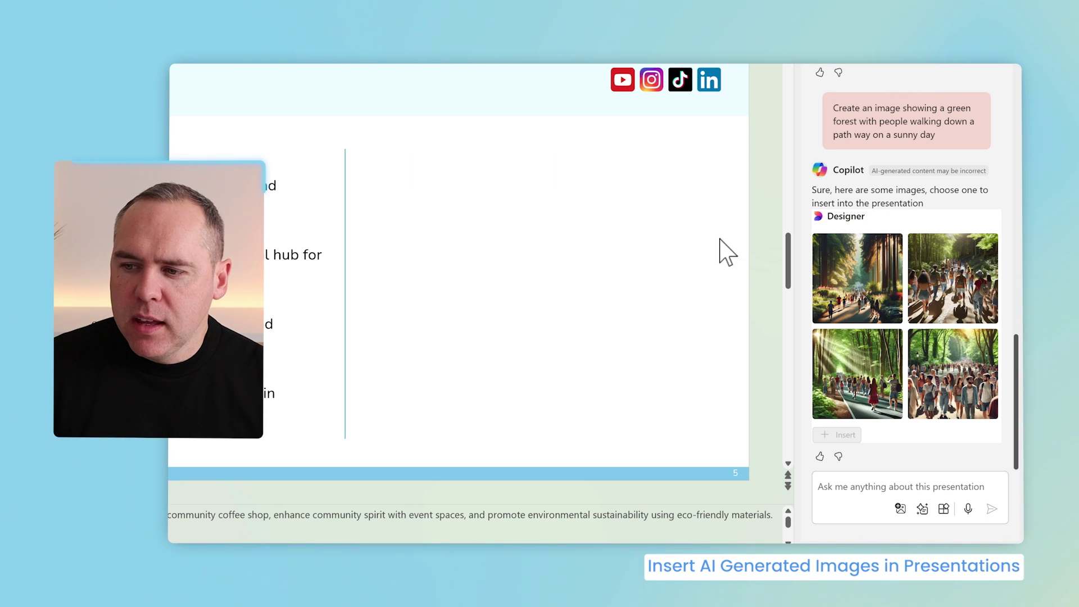
click(864, 371)
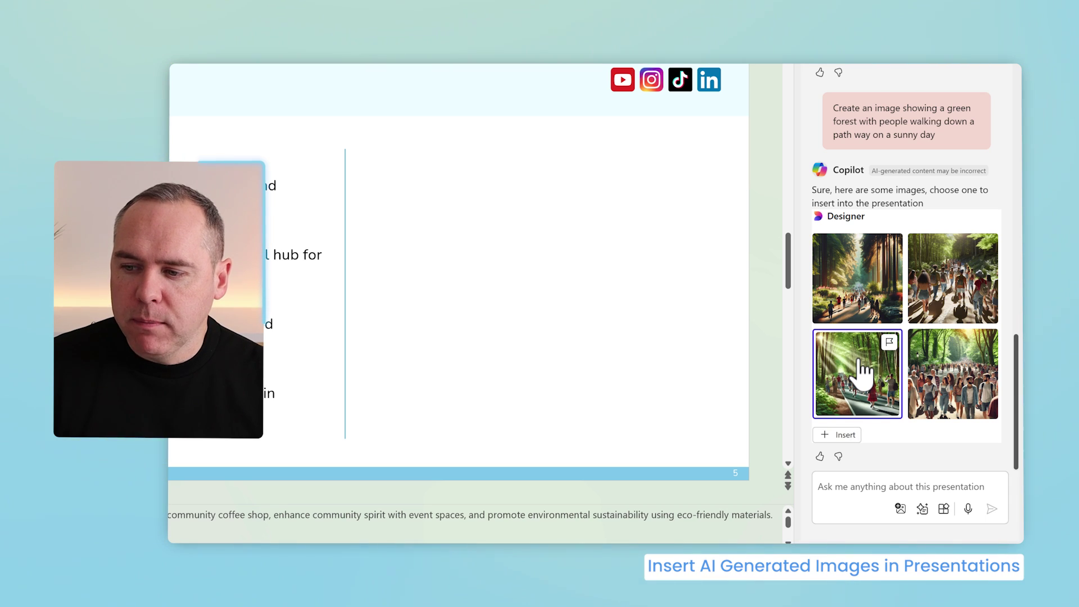
click(840, 435)
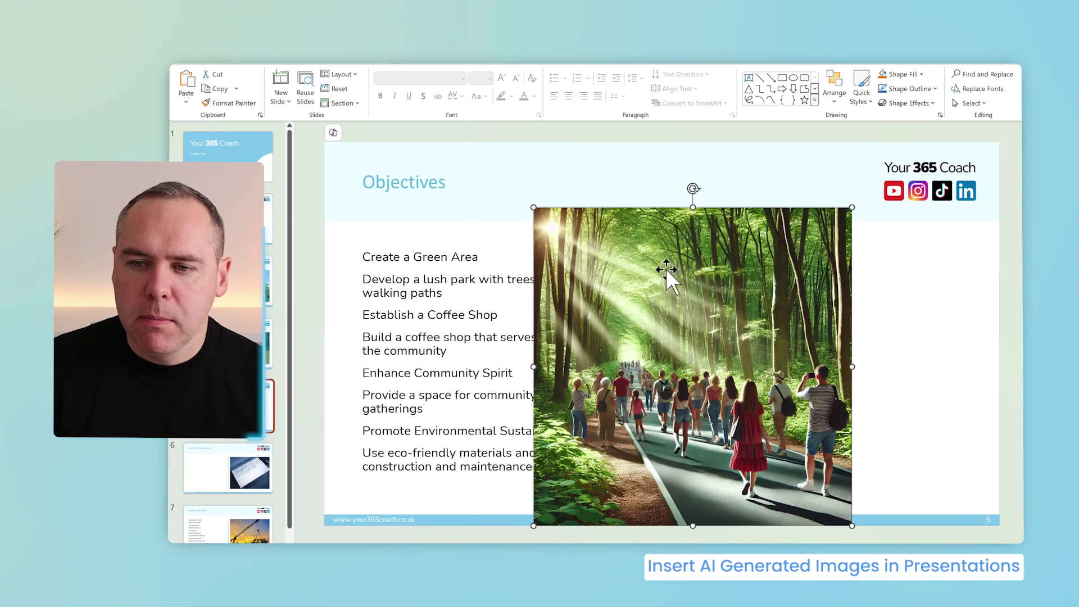
drag(673, 198, 733, 243)
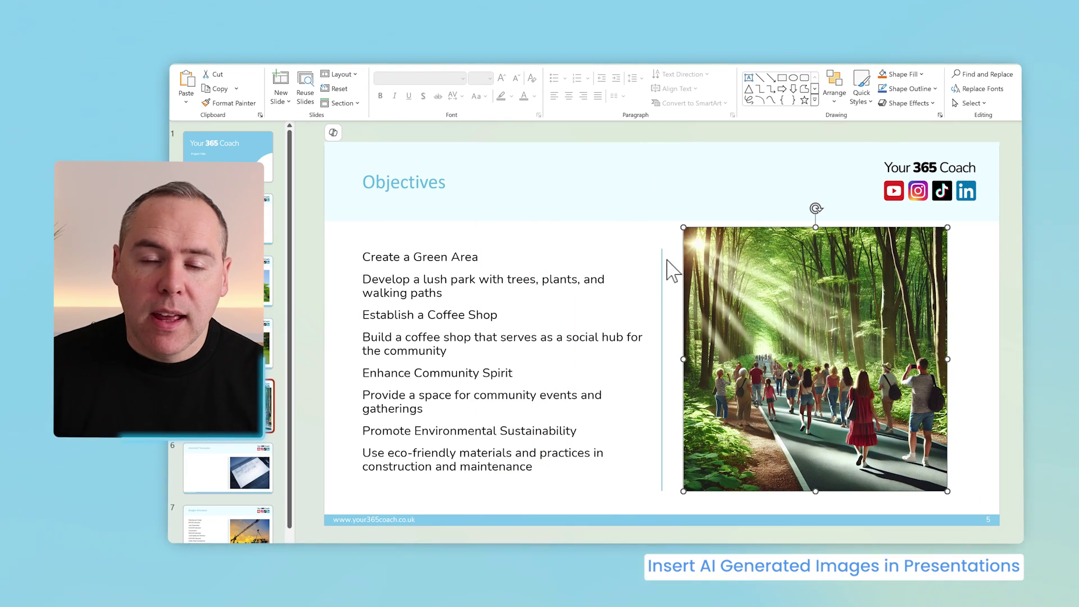
click(628, 245)
click(641, 233)
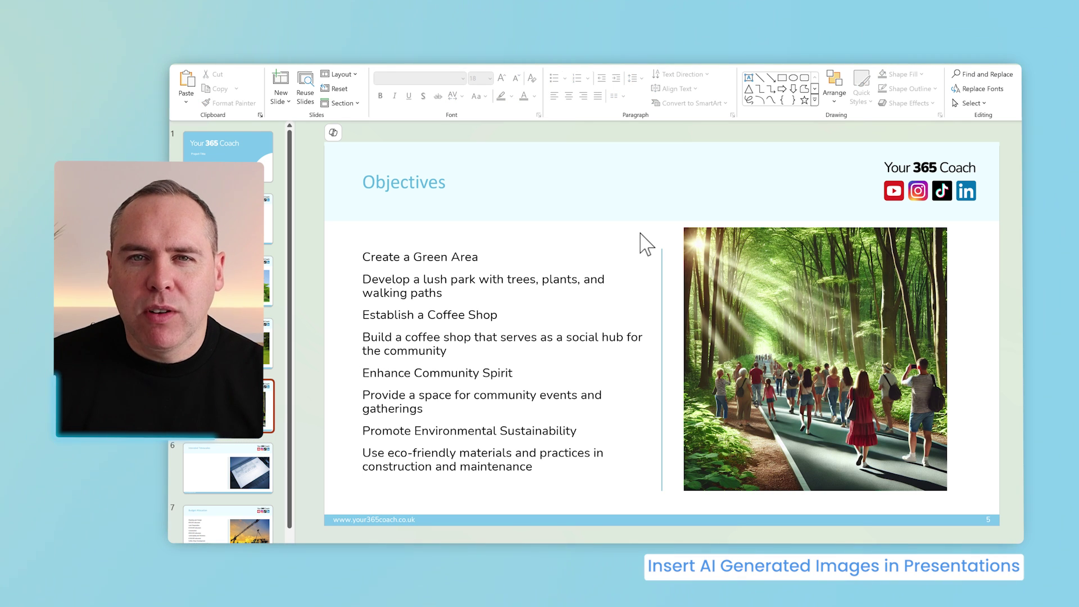
- Bring up the Slide Show ribbon's presenting options for the finished deck
click(422, 67)
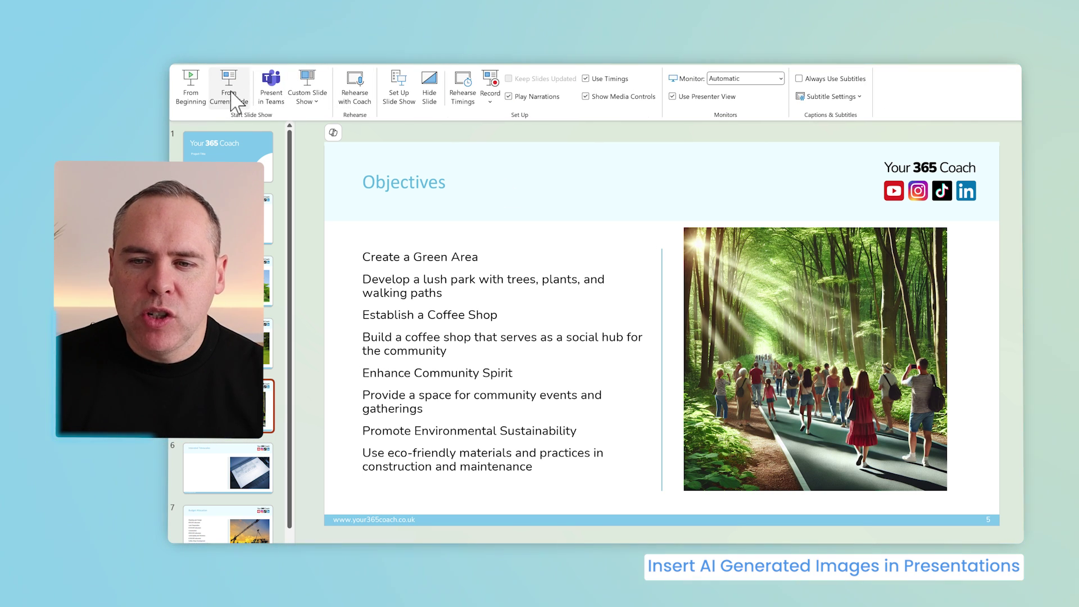